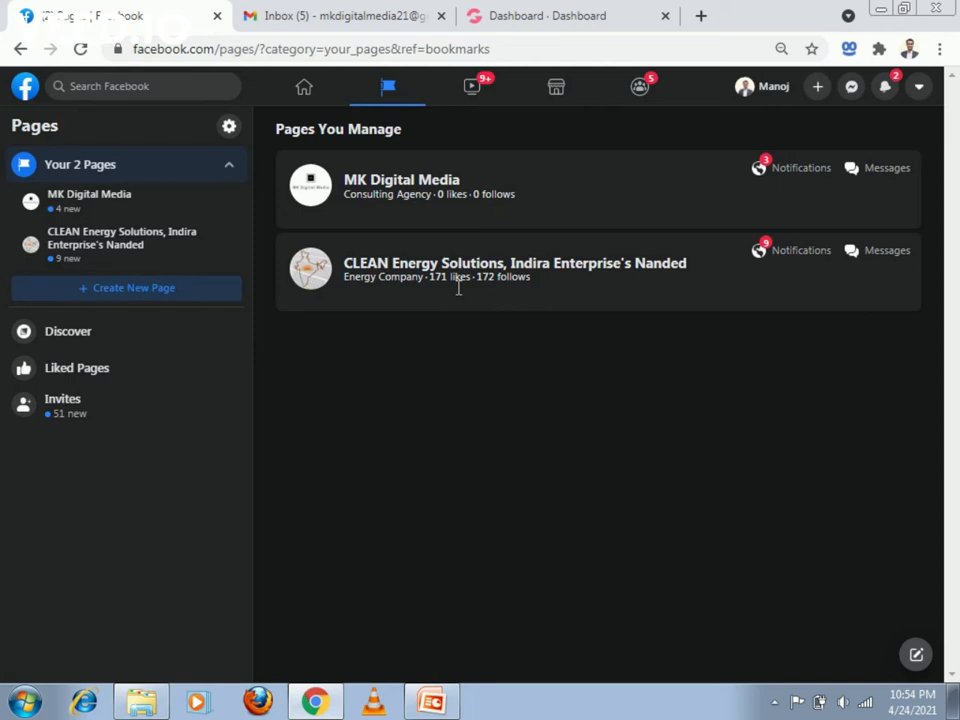
- Open the managed MK Digital Media page and start promoting it to reach the ad goal choices
click(413, 196)
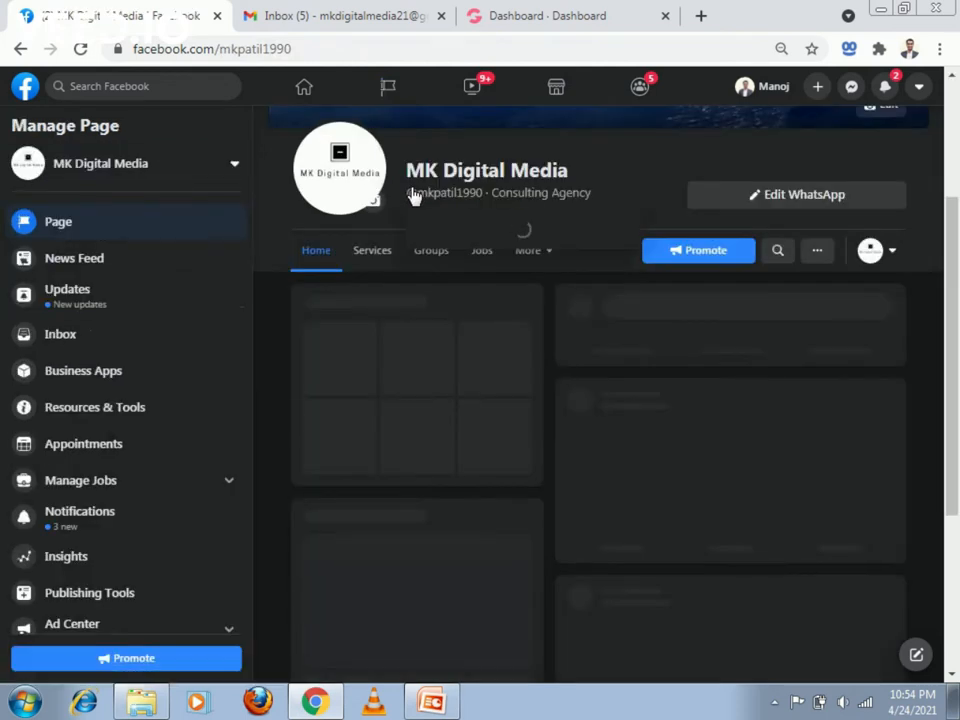
drag(957, 150, 952, 100)
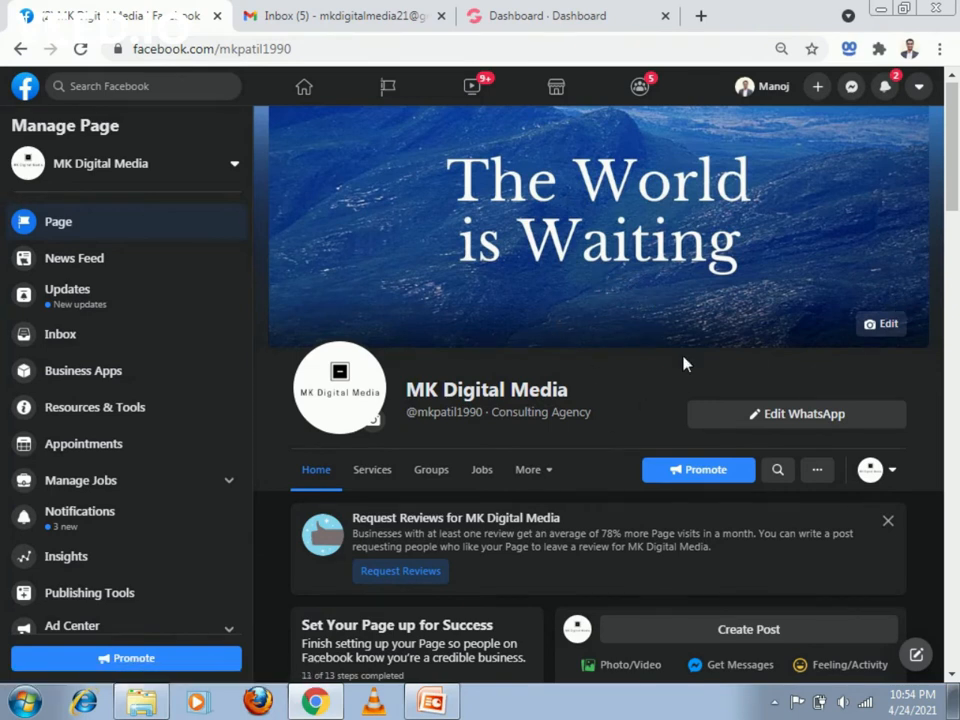
click(694, 478)
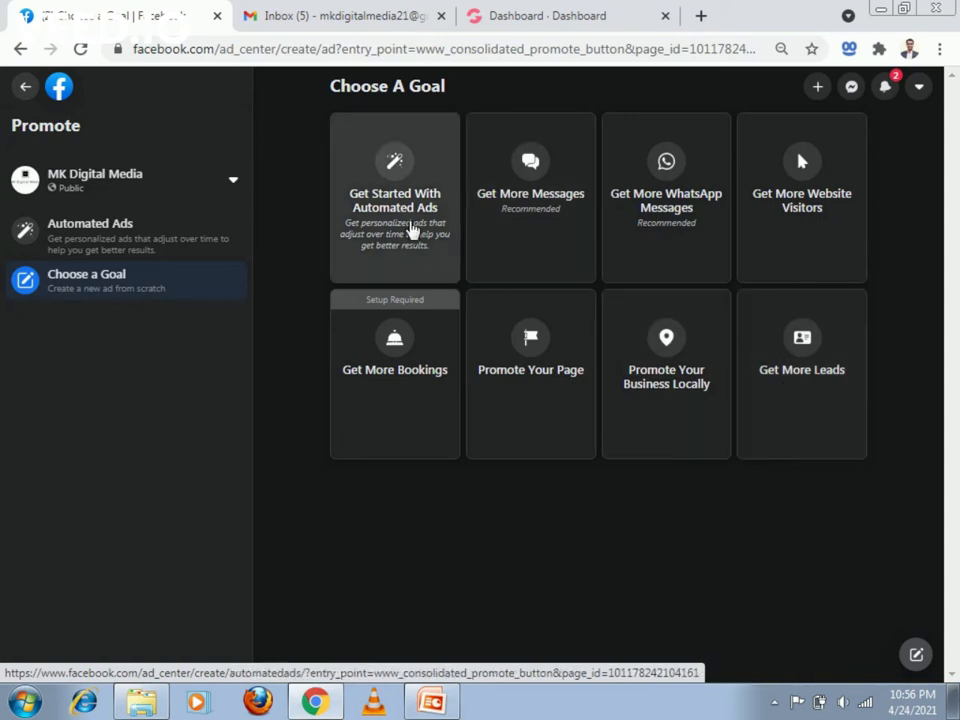
- Start an Automated Ads plan using the MK Digital Media-Page ad account
click(414, 286)
click(514, 432)
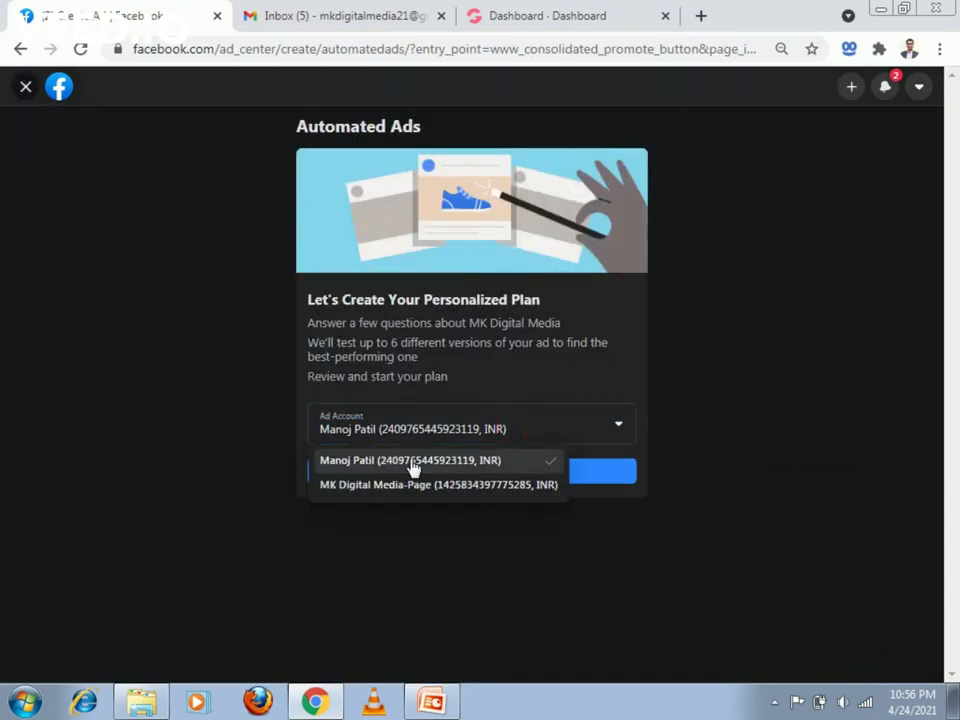
click(430, 487)
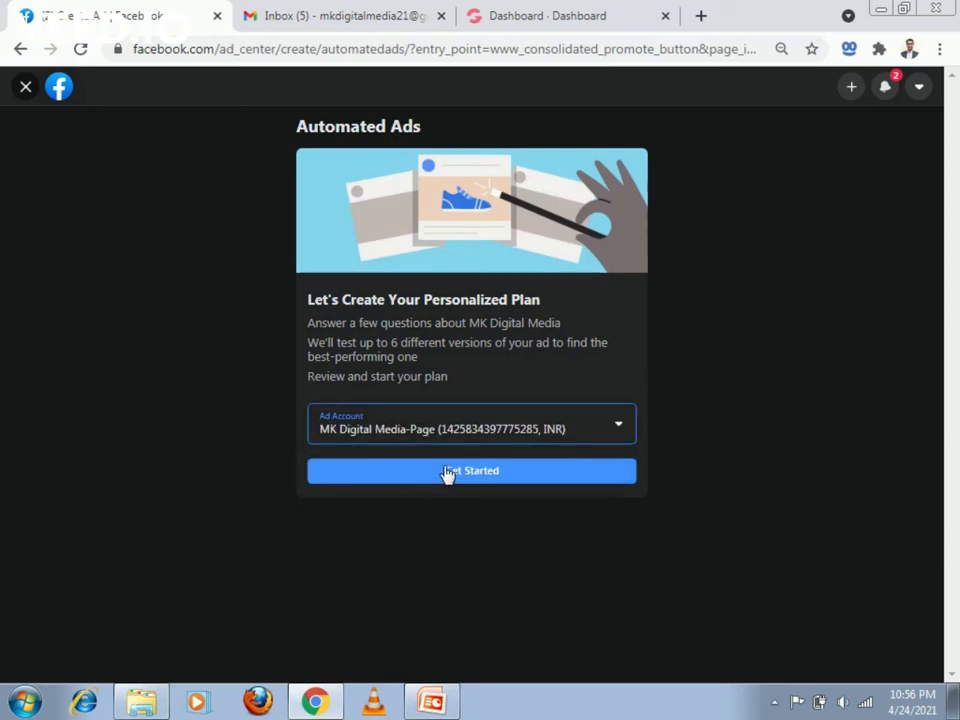
click(447, 471)
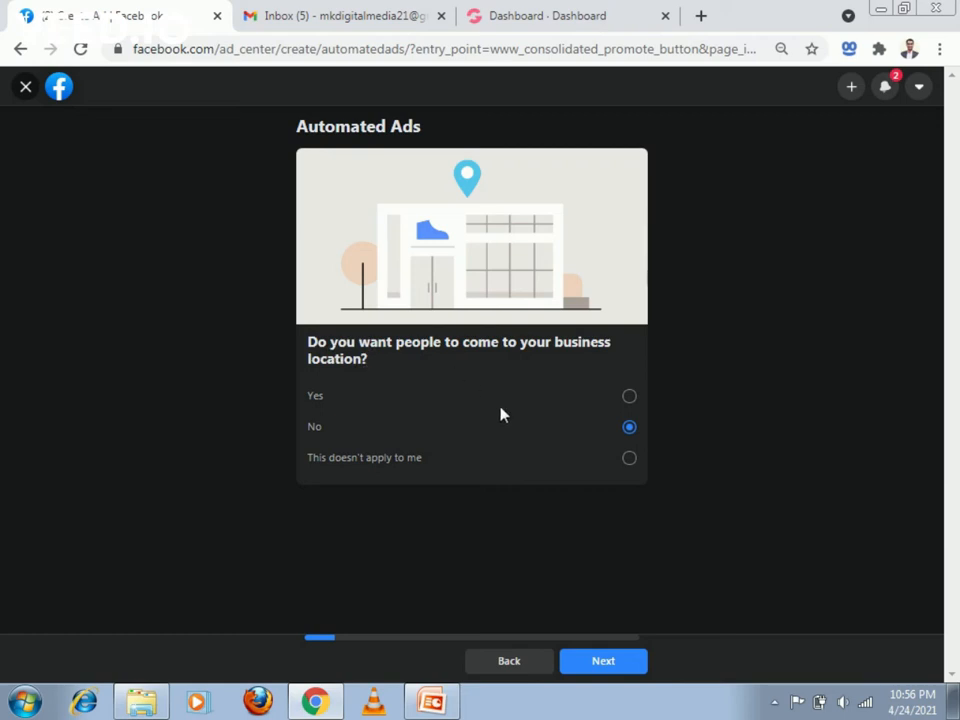
- Accept the prefilled Automated Ads answers, including No for business location visits, No for website purchases and Yoga as an interest, through to the plan summary
click(592, 664)
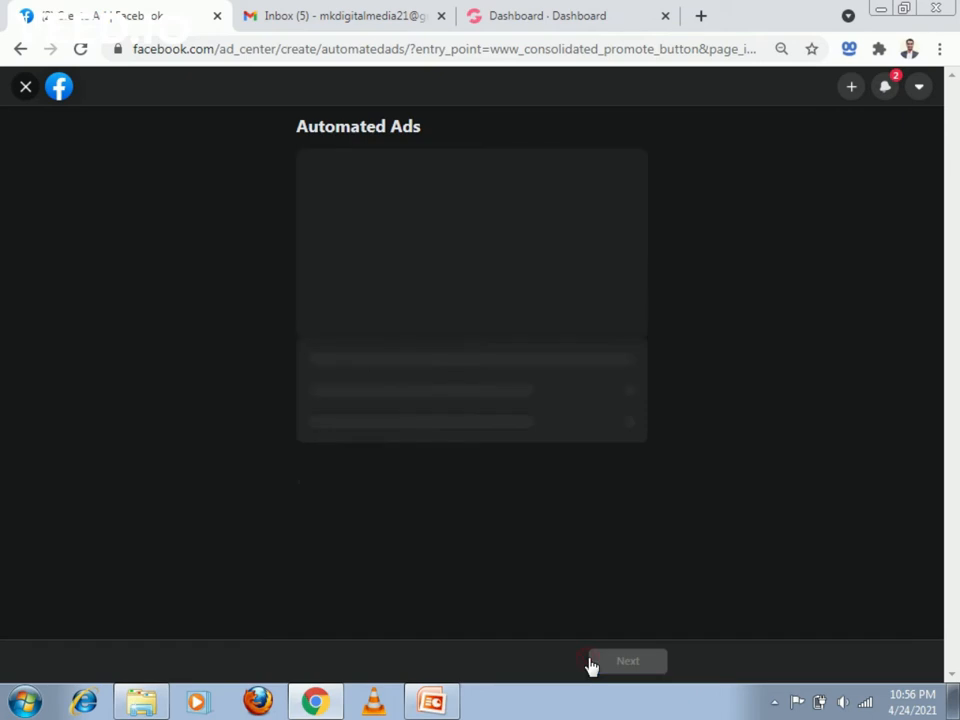
click(598, 664)
click(600, 662)
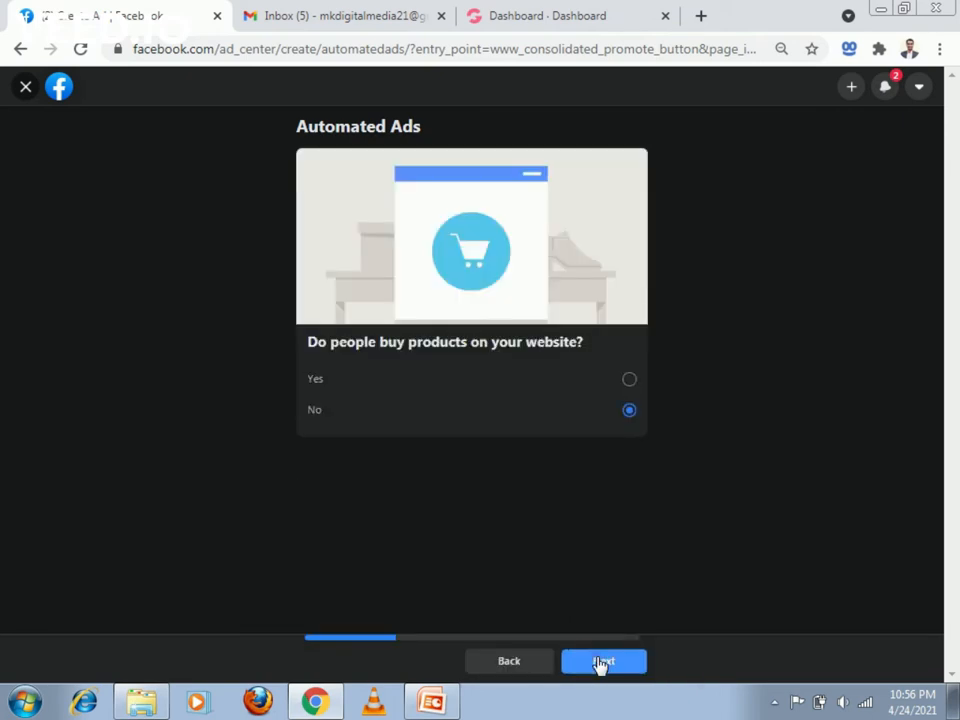
click(600, 662)
click(600, 664)
click(600, 664)
click(598, 664)
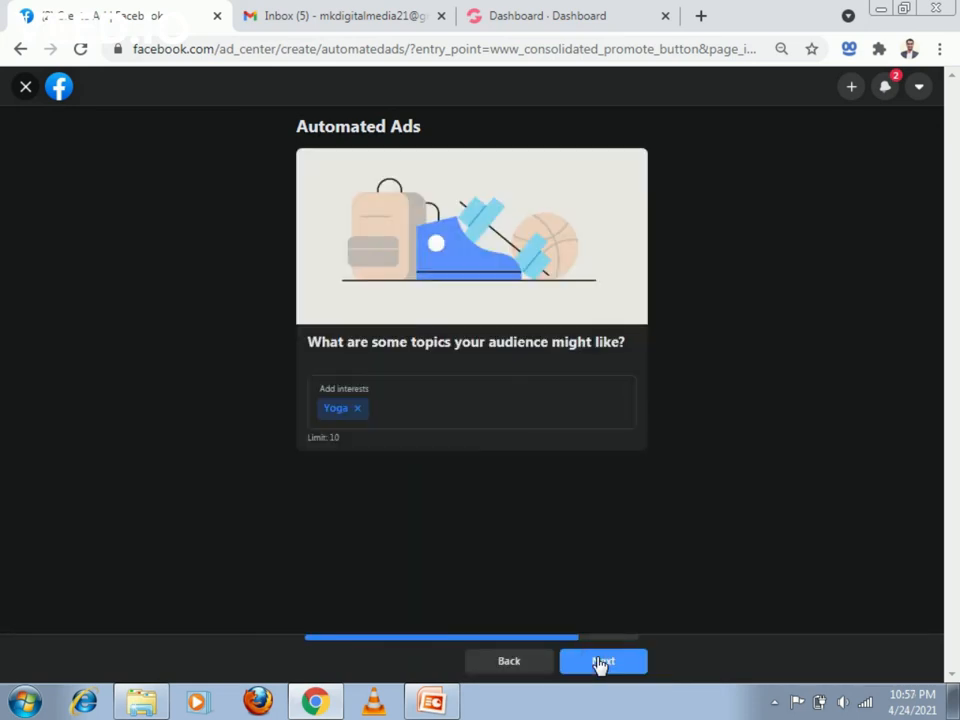
click(600, 664)
click(600, 664)
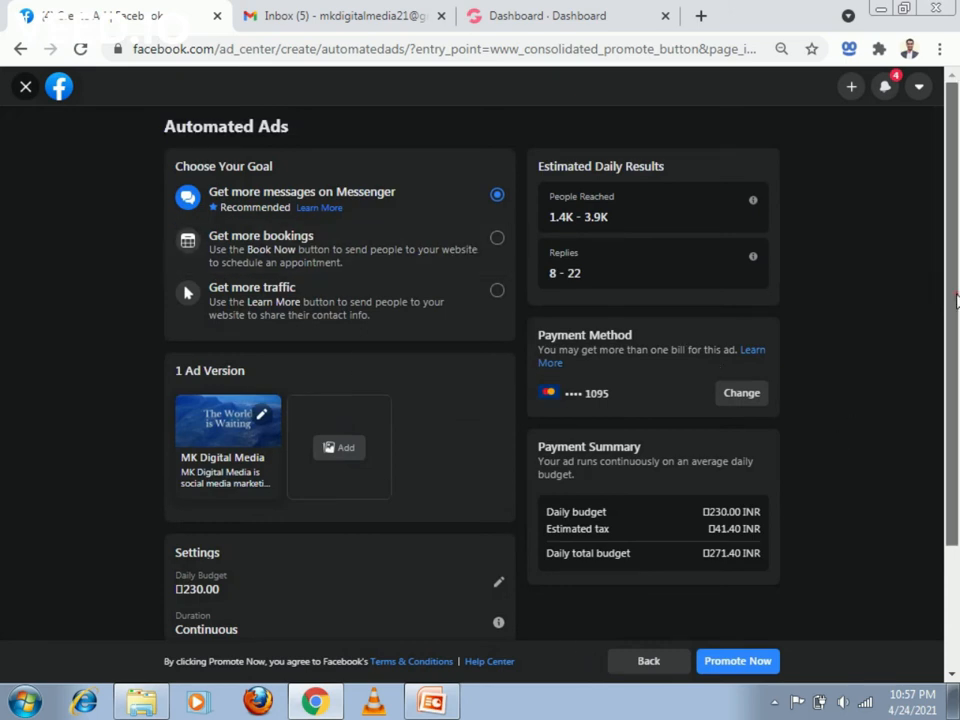
- Check the special ad category choices in the plan settings and leave without selecting one
scroll(956, 300, down, 2)
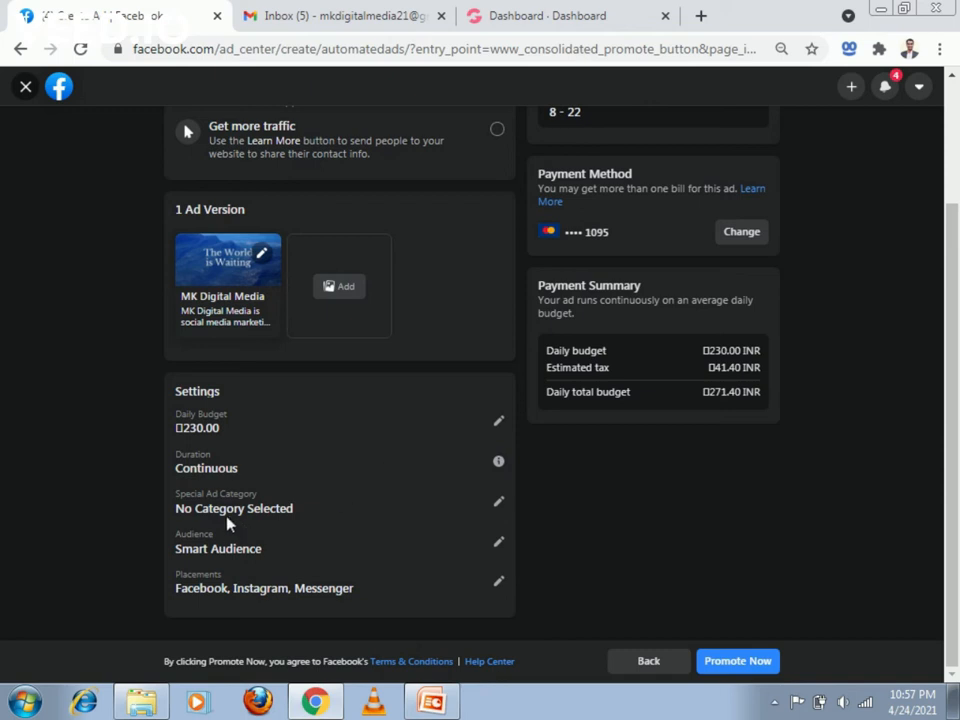
click(498, 502)
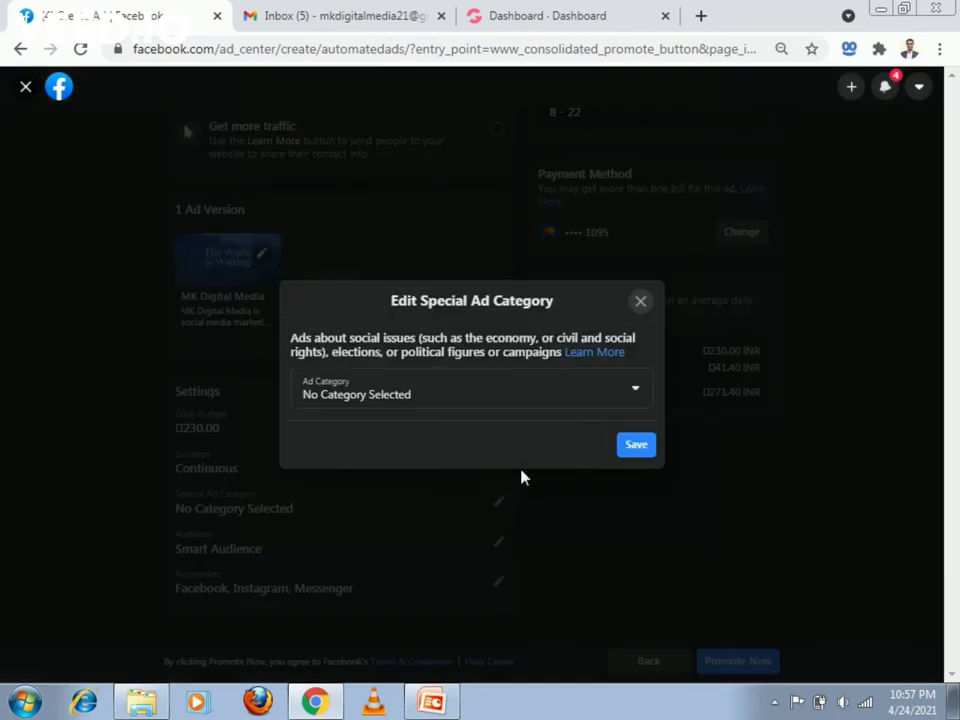
click(628, 403)
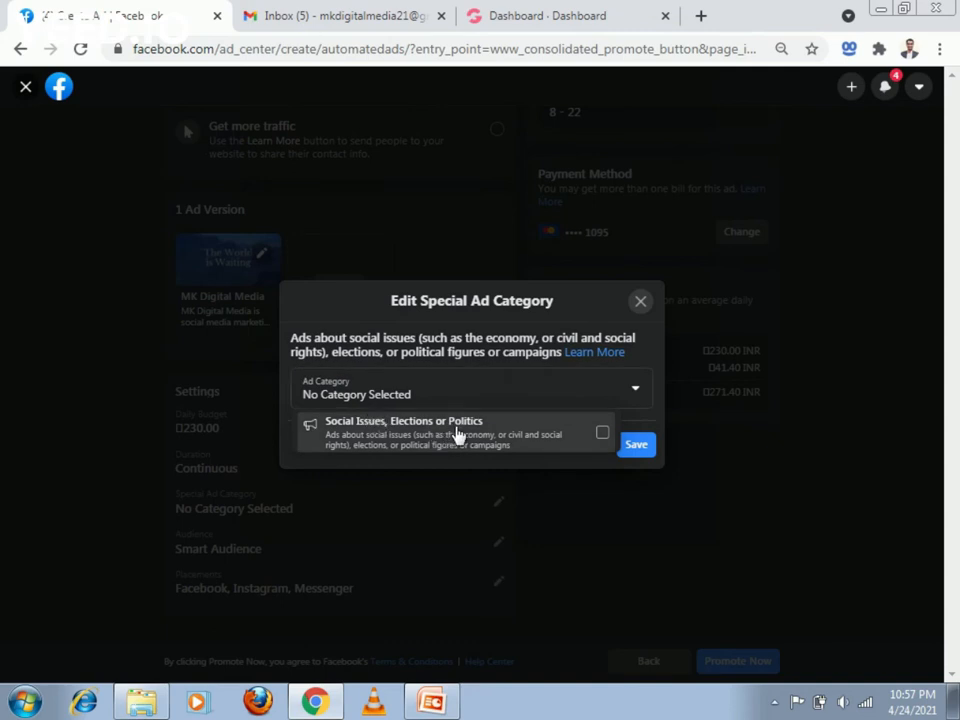
click(632, 312)
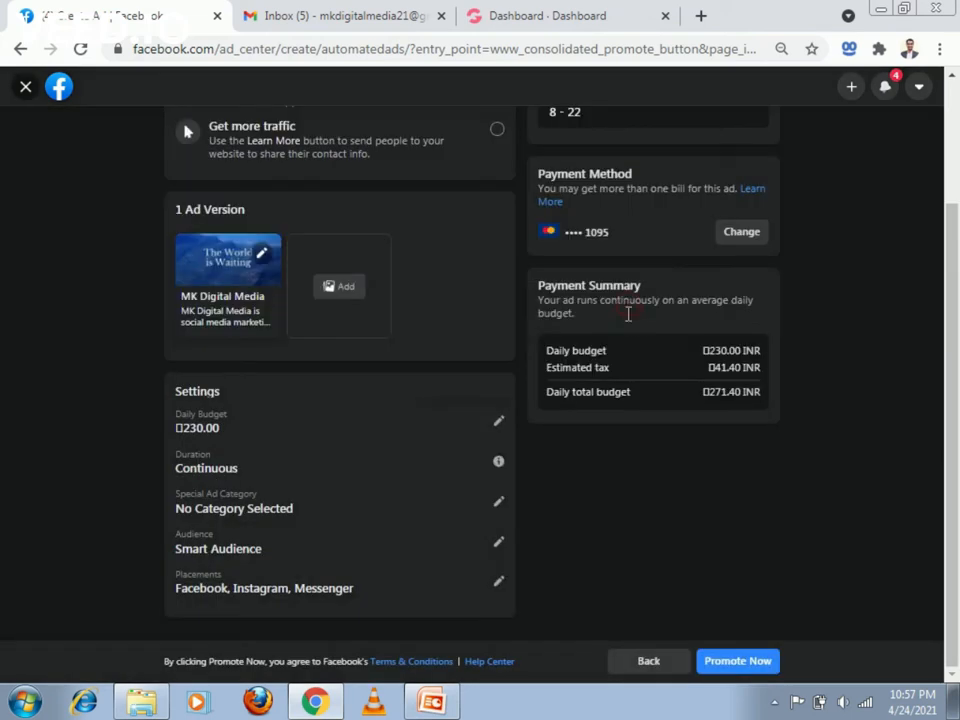
- Try changing the Smart Audience location to Mumbai, cancel the edit and leave the audience settings
click(498, 544)
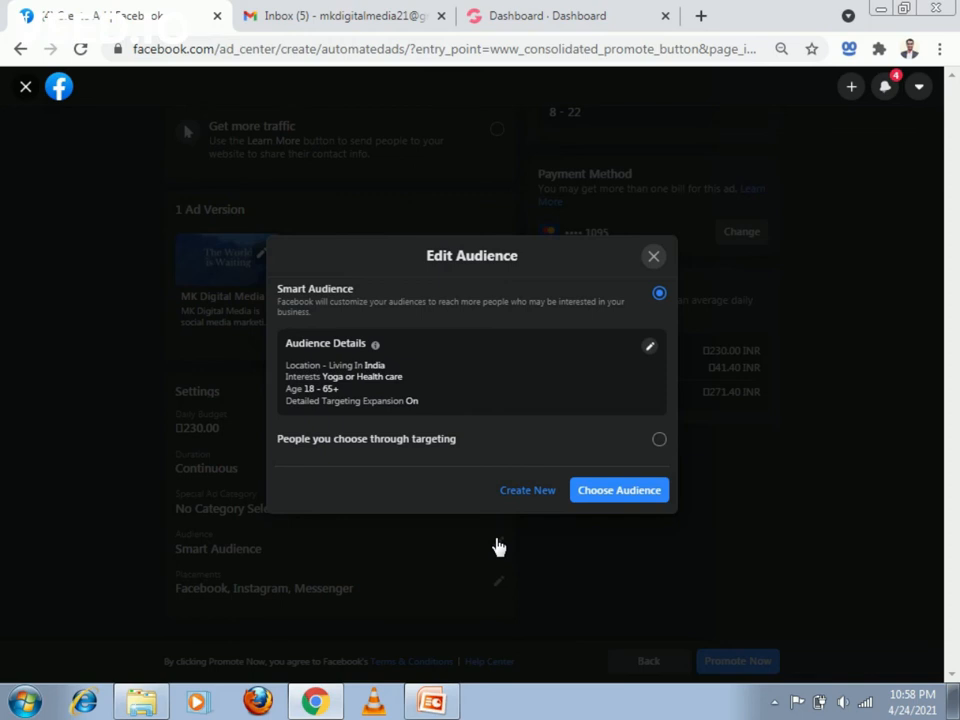
click(649, 350)
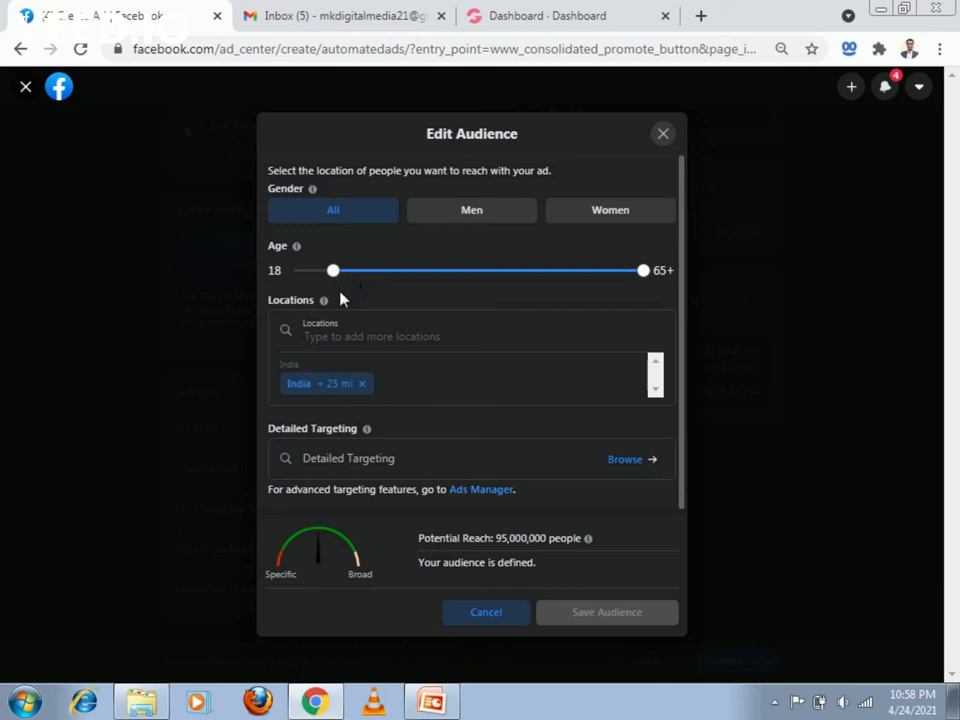
click(340, 333)
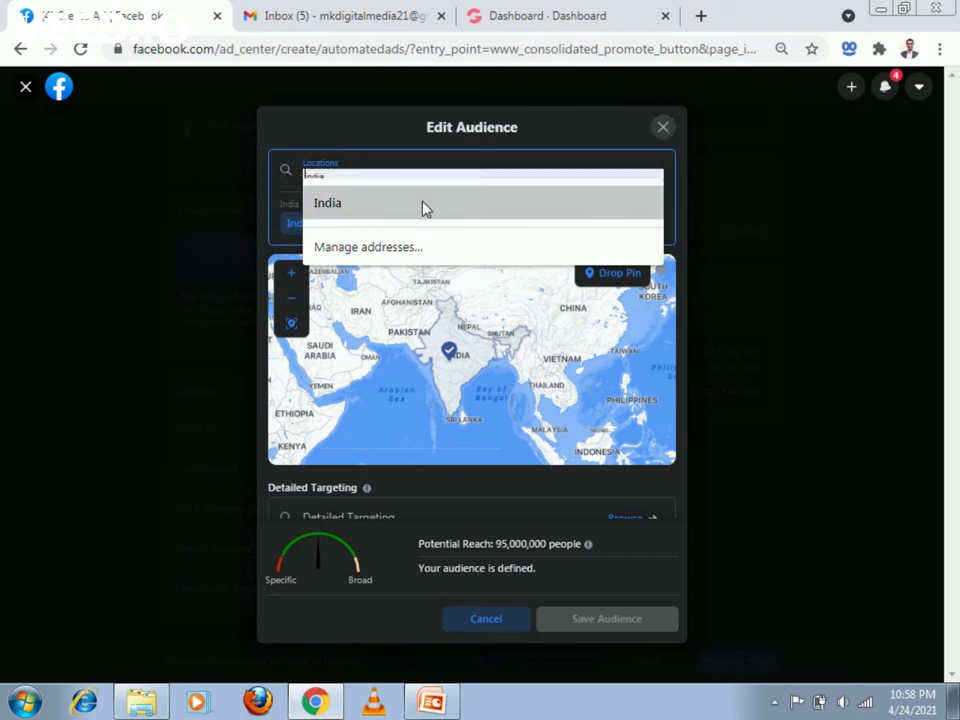
text(mumb)
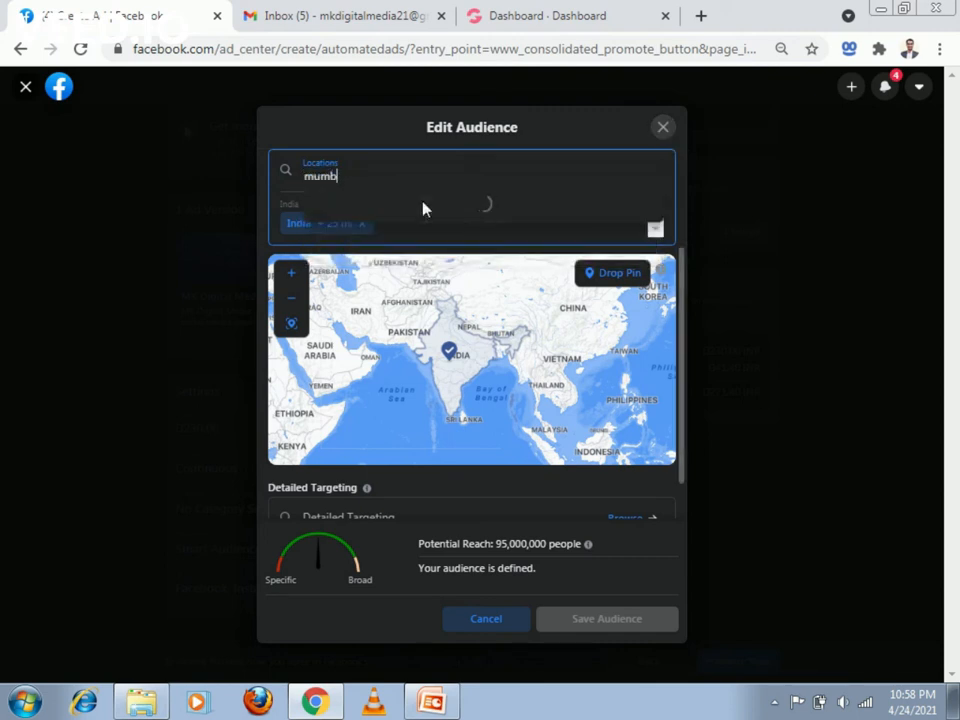
text(ai)
click(422, 205)
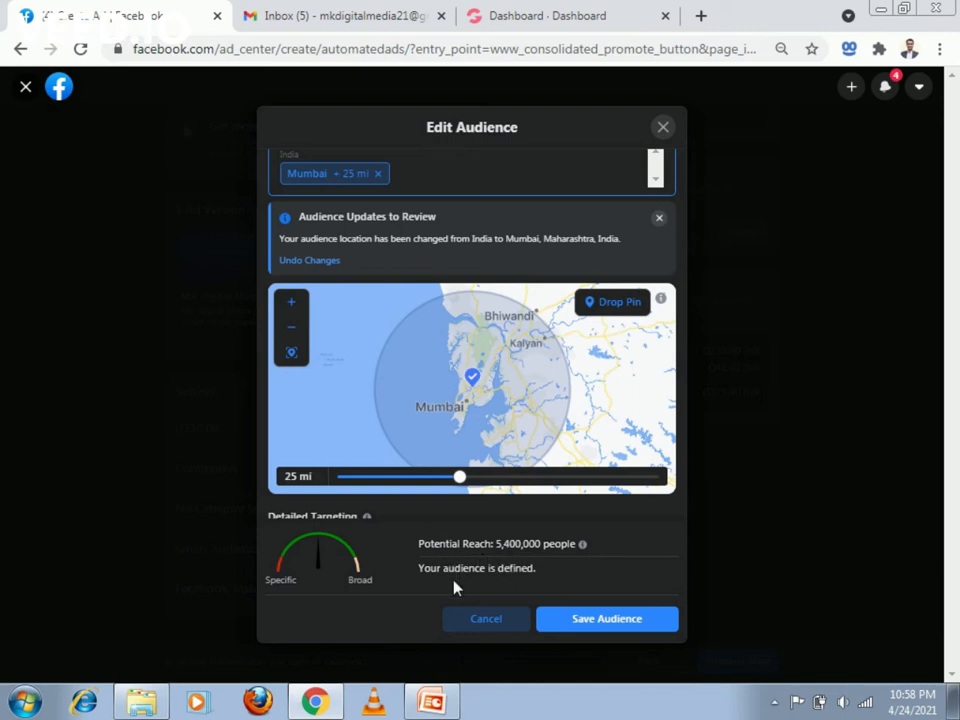
click(480, 627)
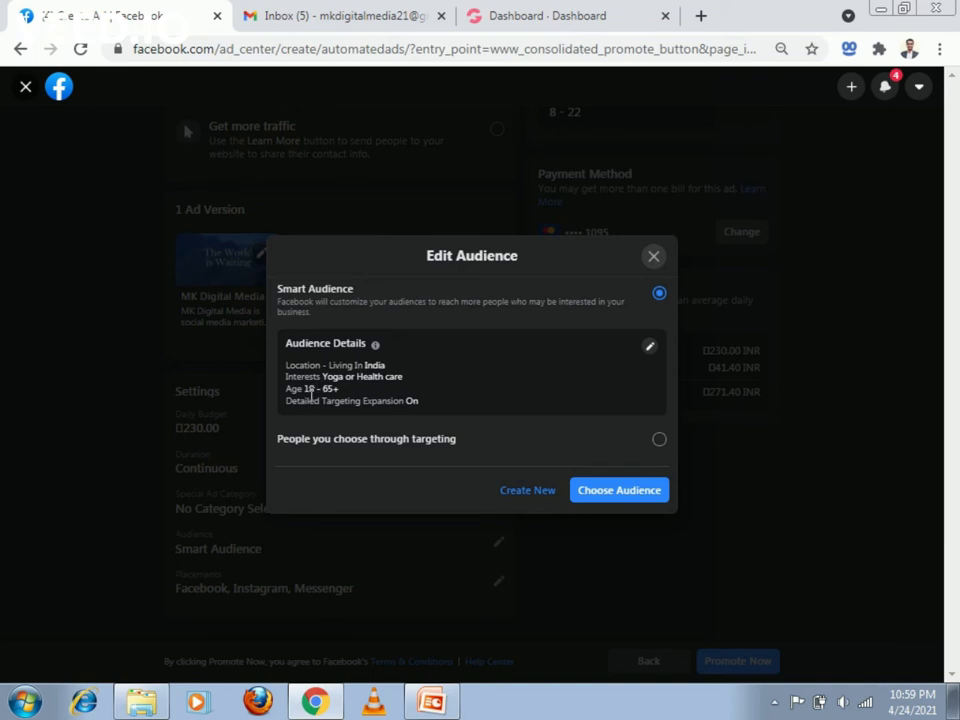
click(653, 256)
- Check the available payment methods for the ad, and exit the Automated Ads setup, discarding its changes
scroll(658, 437, up, 3)
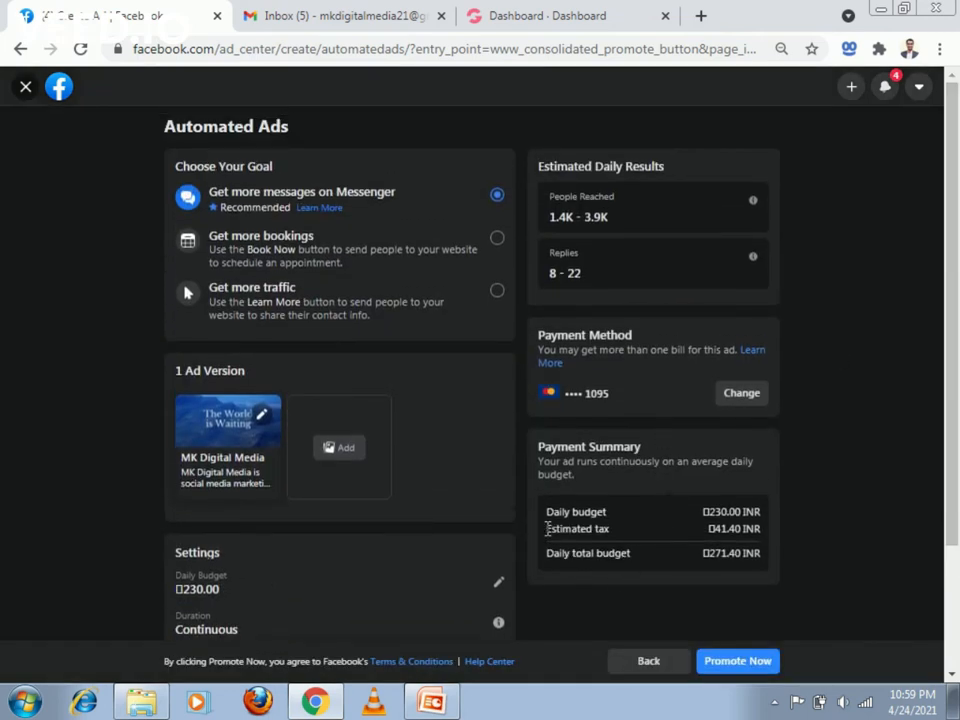
click(740, 395)
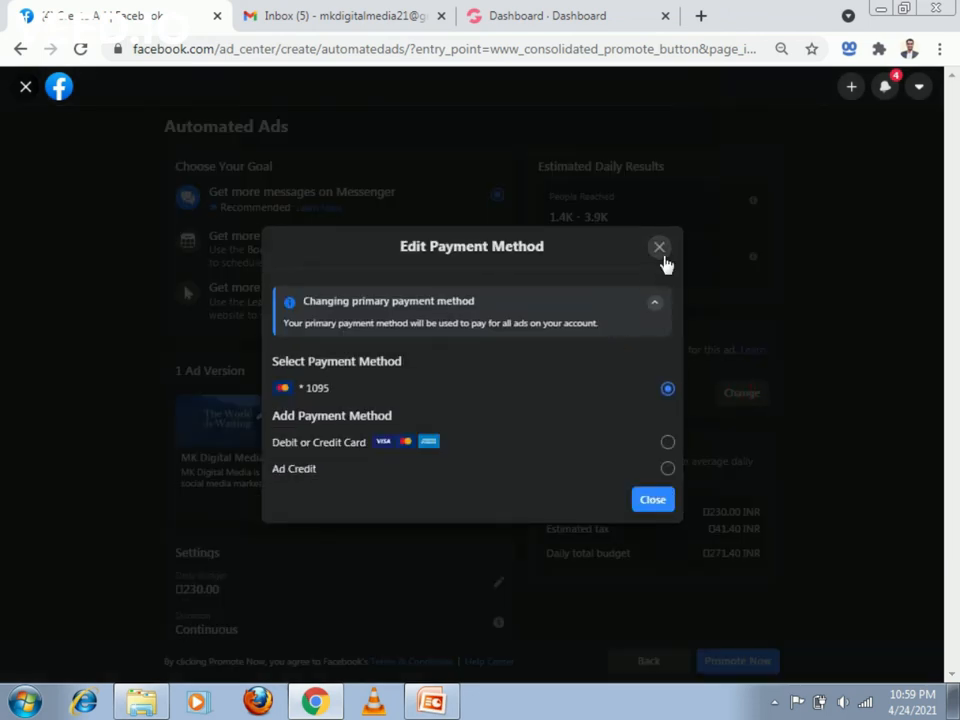
click(661, 252)
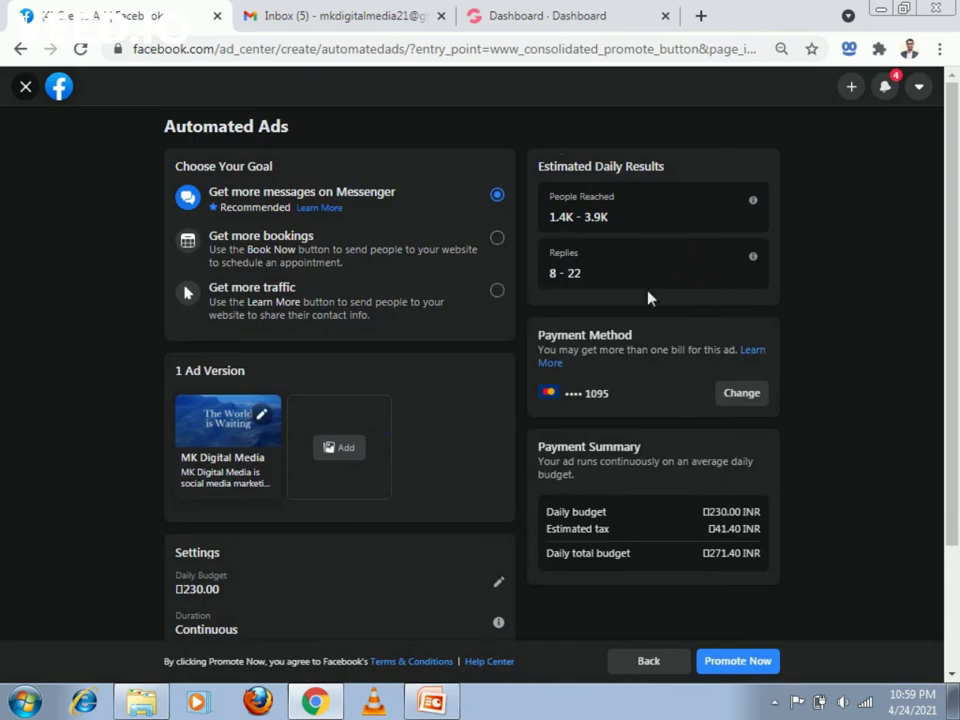
click(26, 90)
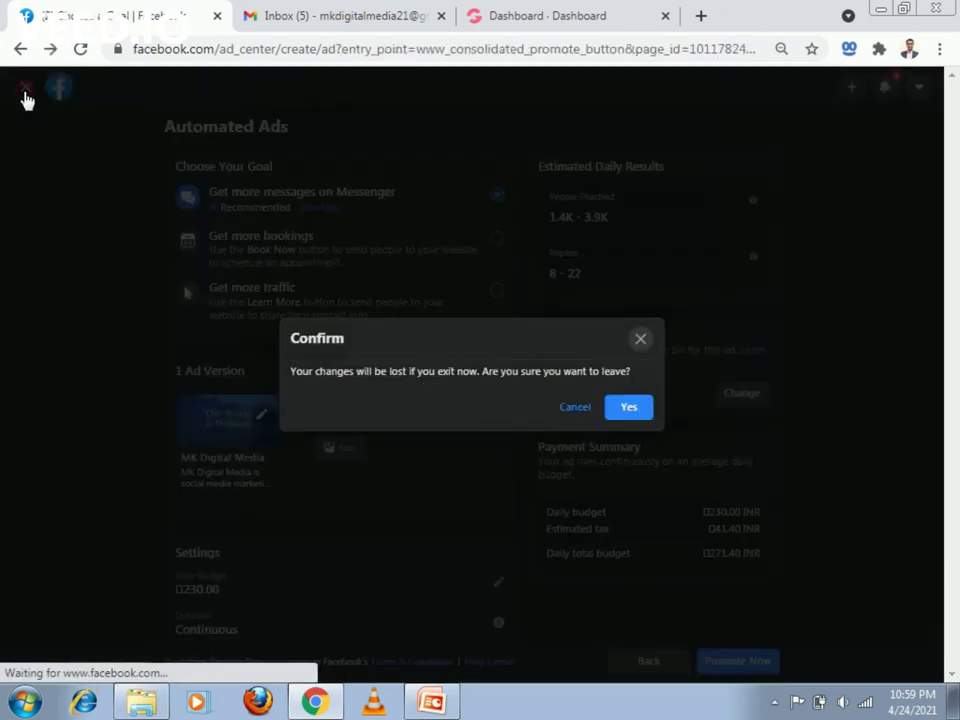
click(627, 408)
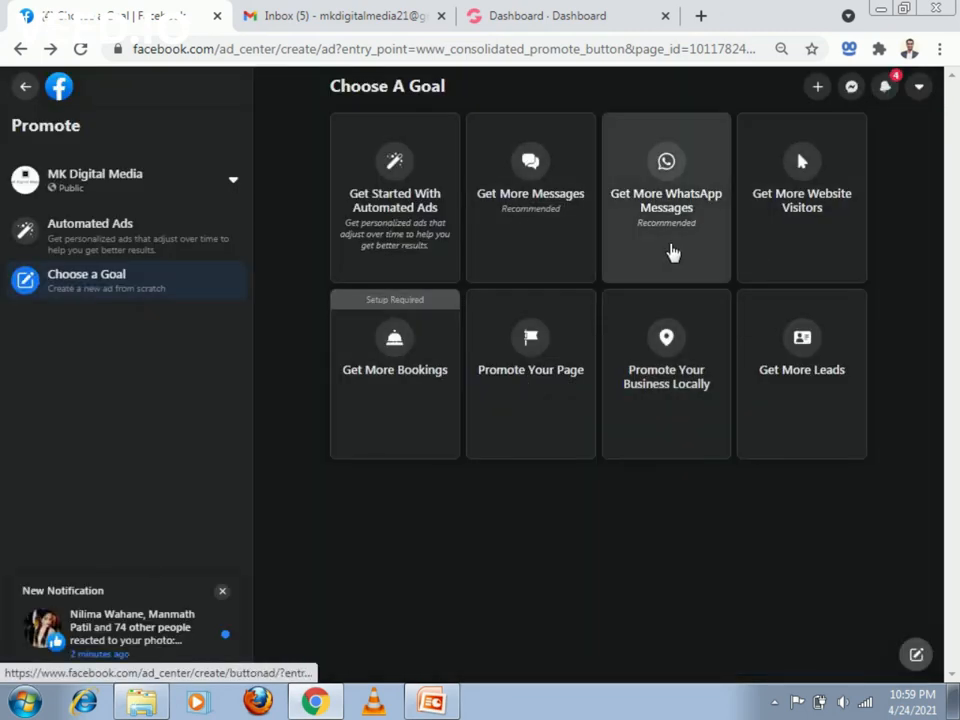
- Review the Get More WhatsApp Messages ad setup, including creative, audience and payment summary, and exit without keeping changes
click(670, 250)
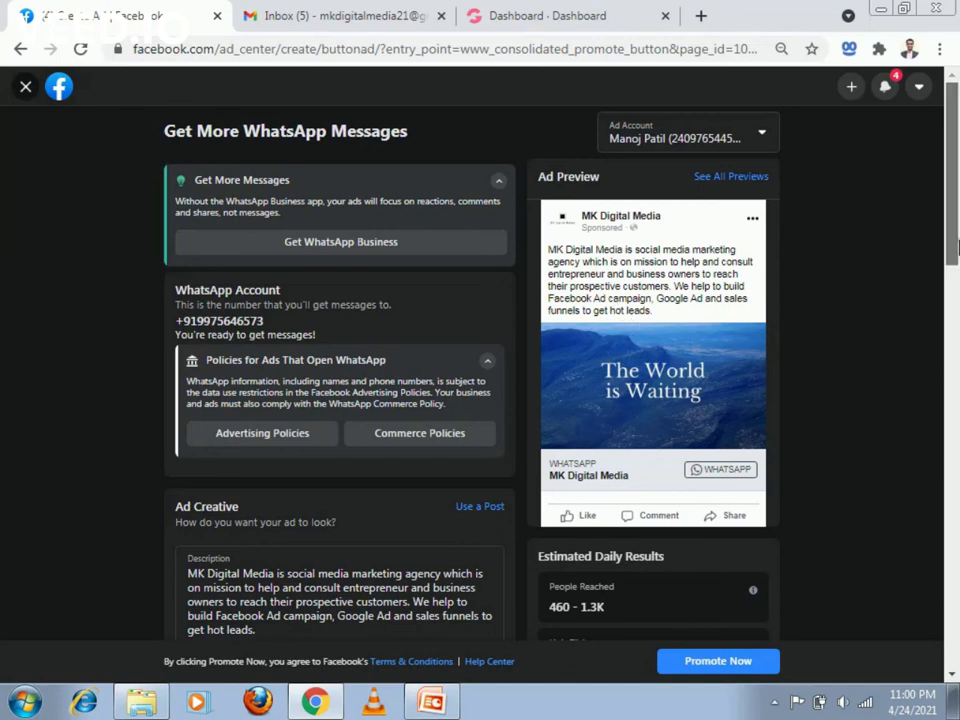
scroll(724, 388, down, 1)
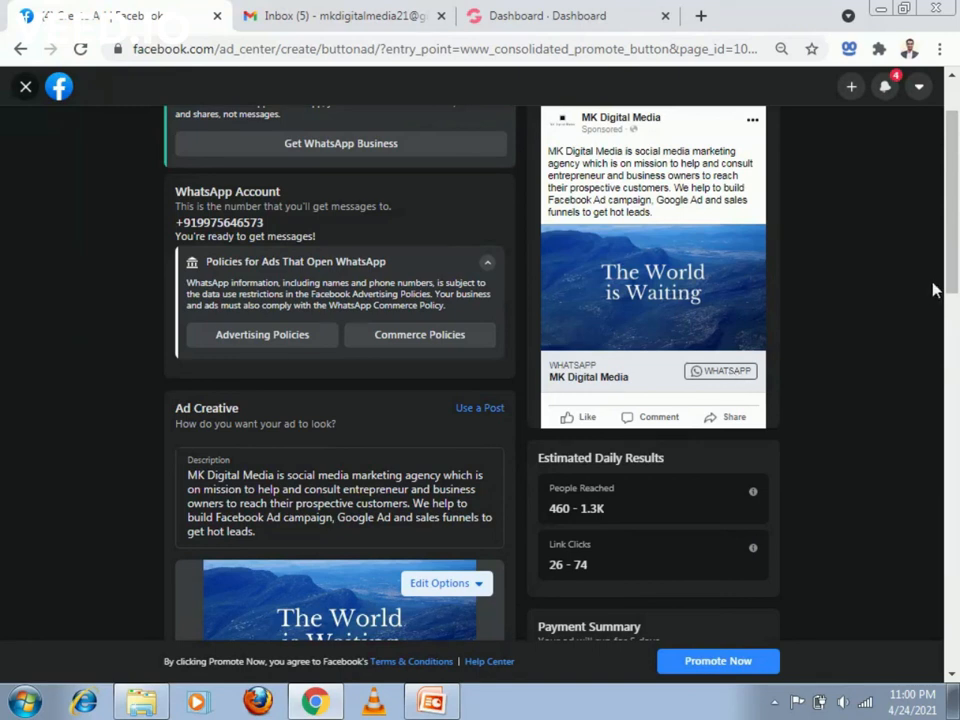
scroll(950, 287, down, 1)
drag(955, 283, 955, 484)
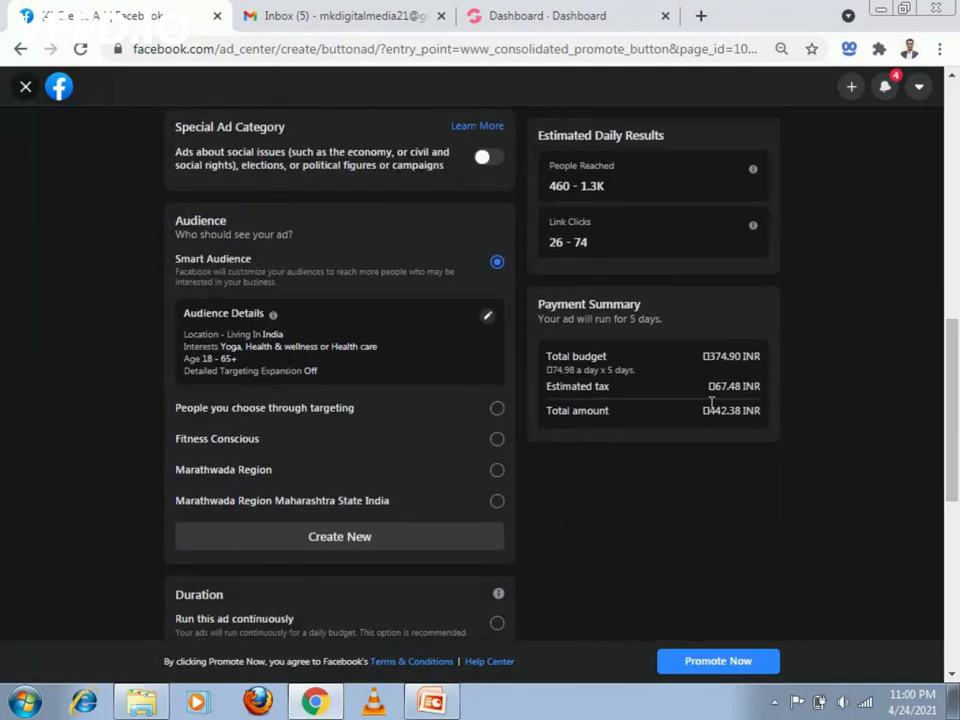
mouse_move(955, 425)
mouse_down()
mouse_move(958, 533)
mouse_move(952, 345)
mouse_move(958, 531)
mouse_move(952, 407)
mouse_up()
drag(950, 405, 953, 265)
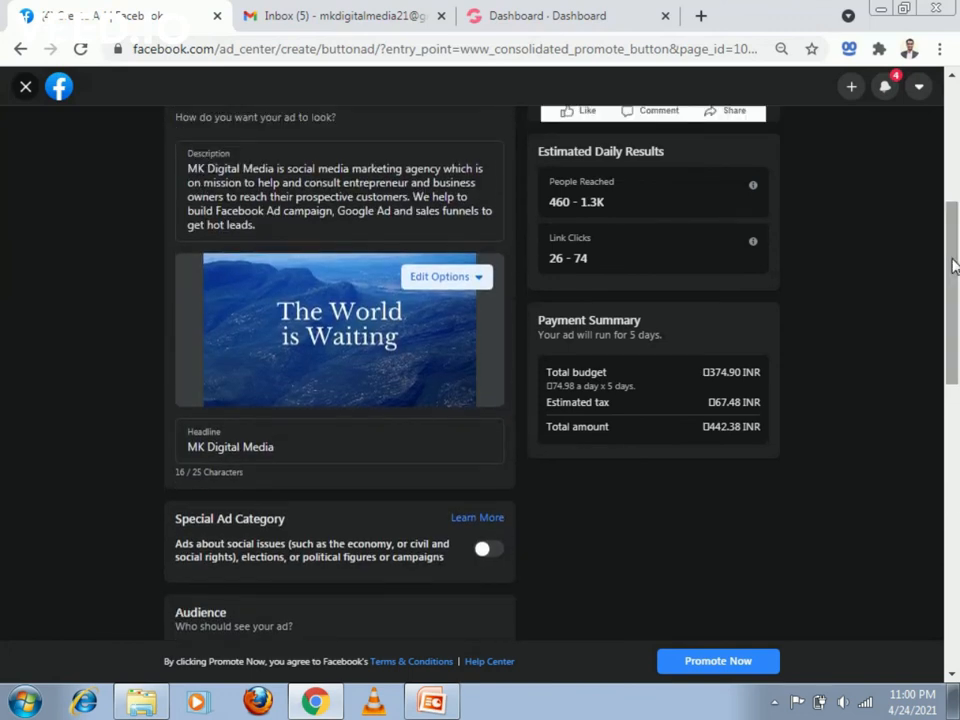
scroll(953, 265, up, 4)
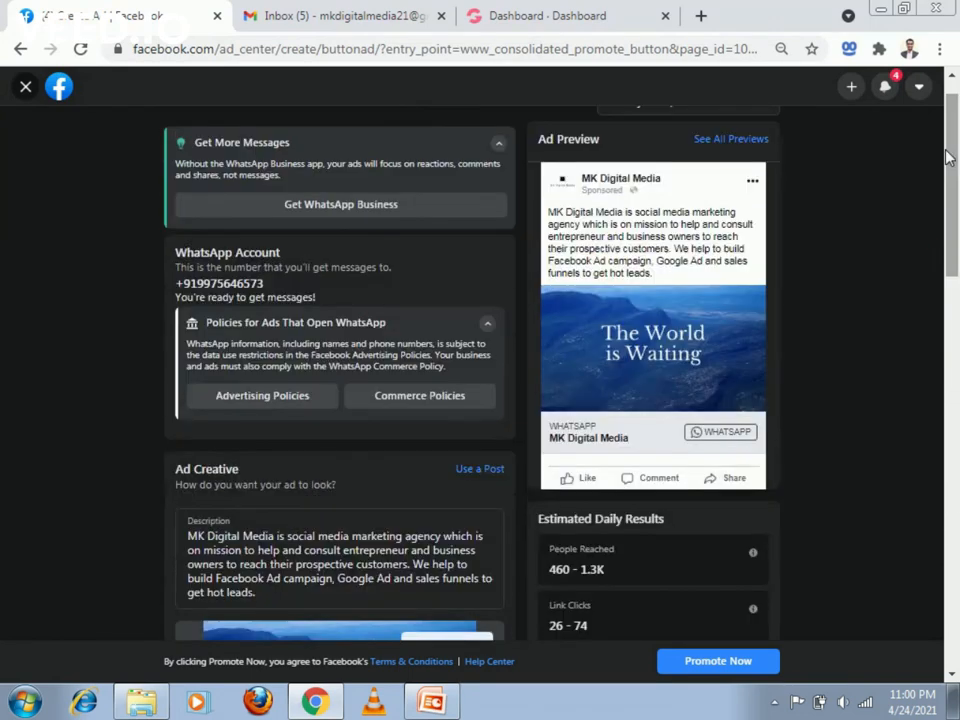
click(25, 88)
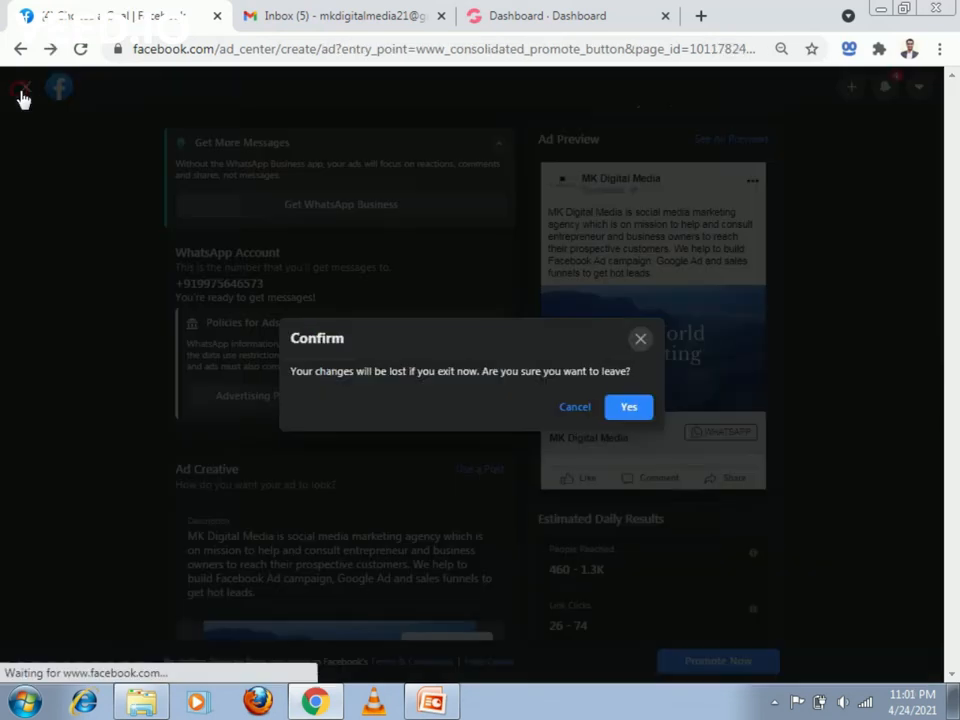
click(630, 406)
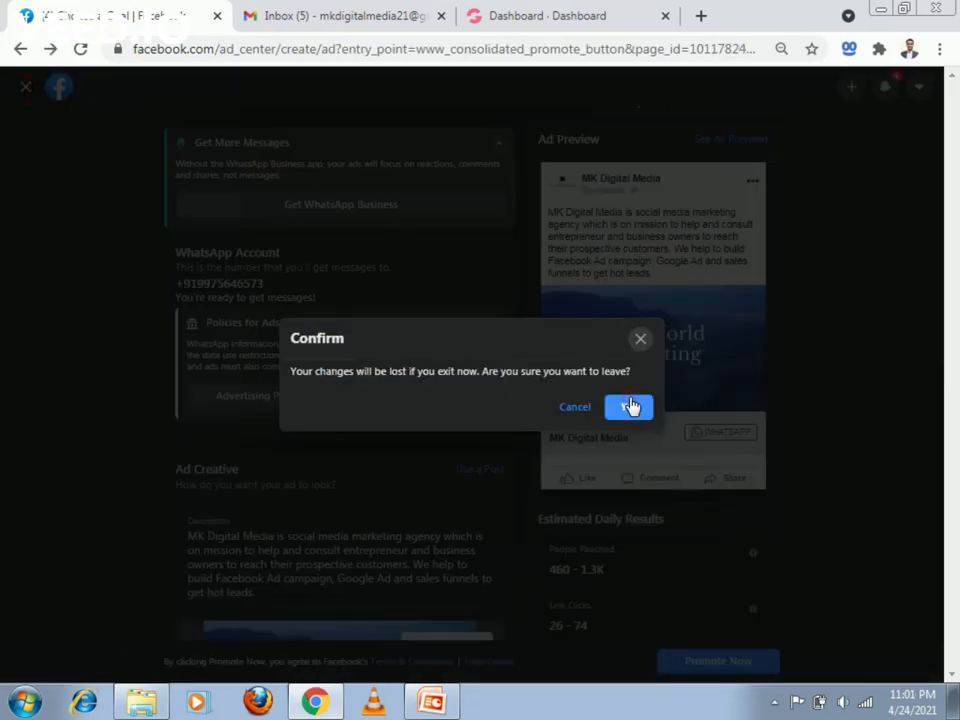
- Review the Get More Leads contact form options and all its preview pages, and exit without keeping changes
click(793, 386)
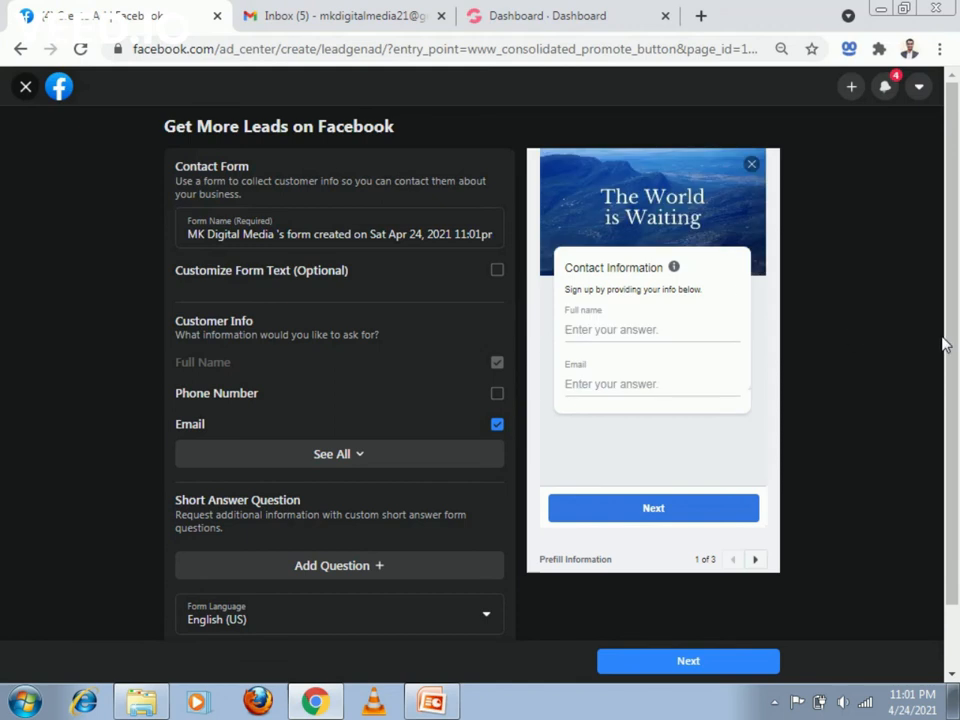
mouse_move(950, 345)
mouse_down()
mouse_move(957, 470)
mouse_move(957, 345)
mouse_up()
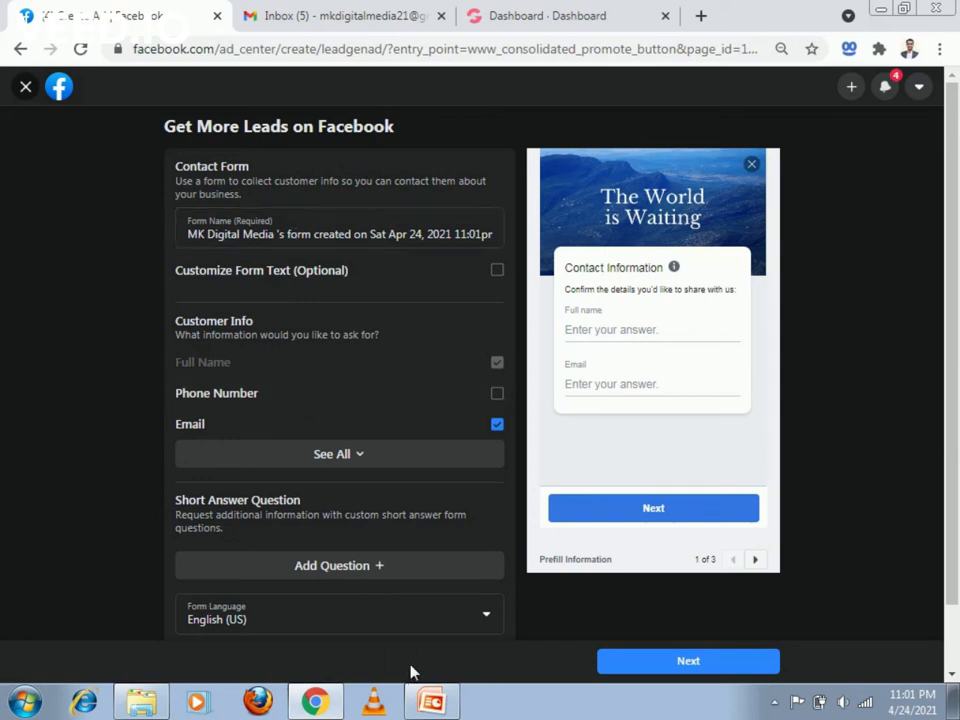
scroll(956, 270, down, 2)
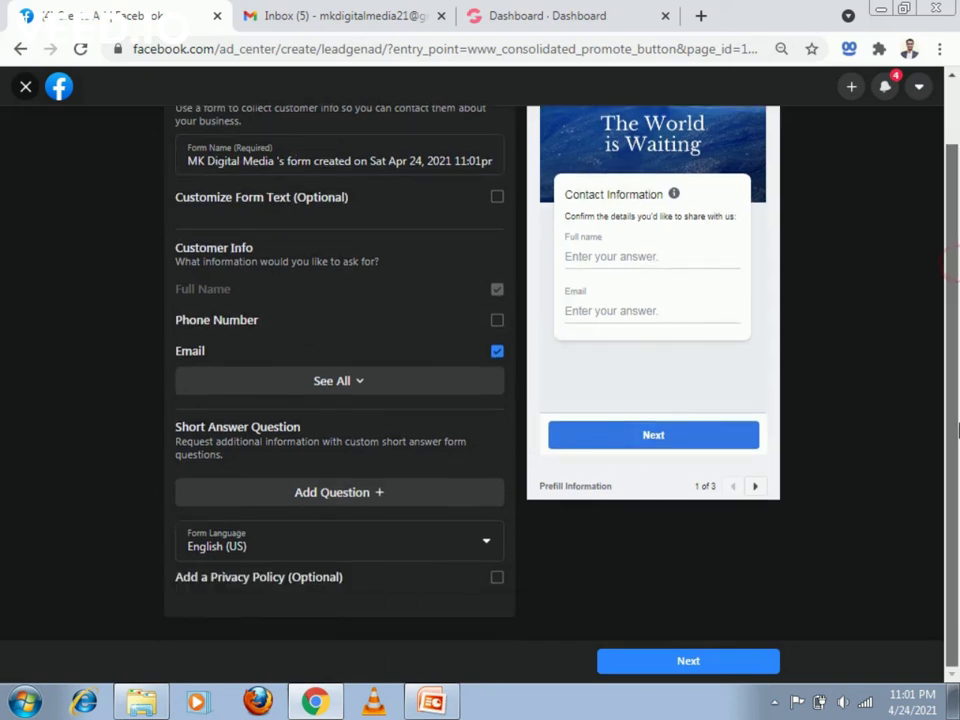
scroll(957, 420, up, 2)
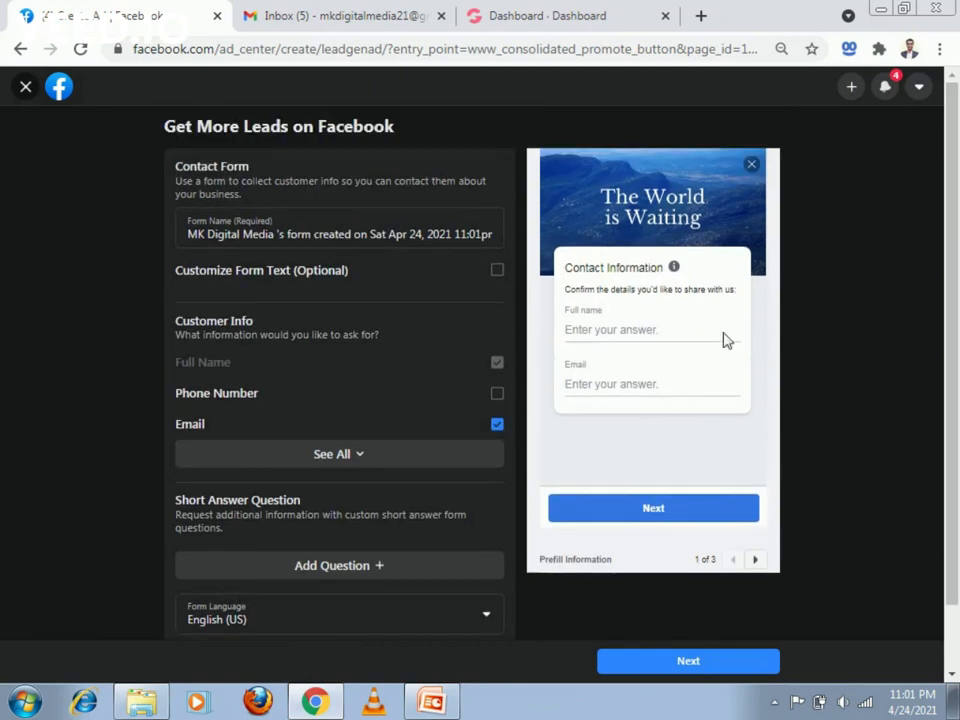
click(754, 560)
click(752, 560)
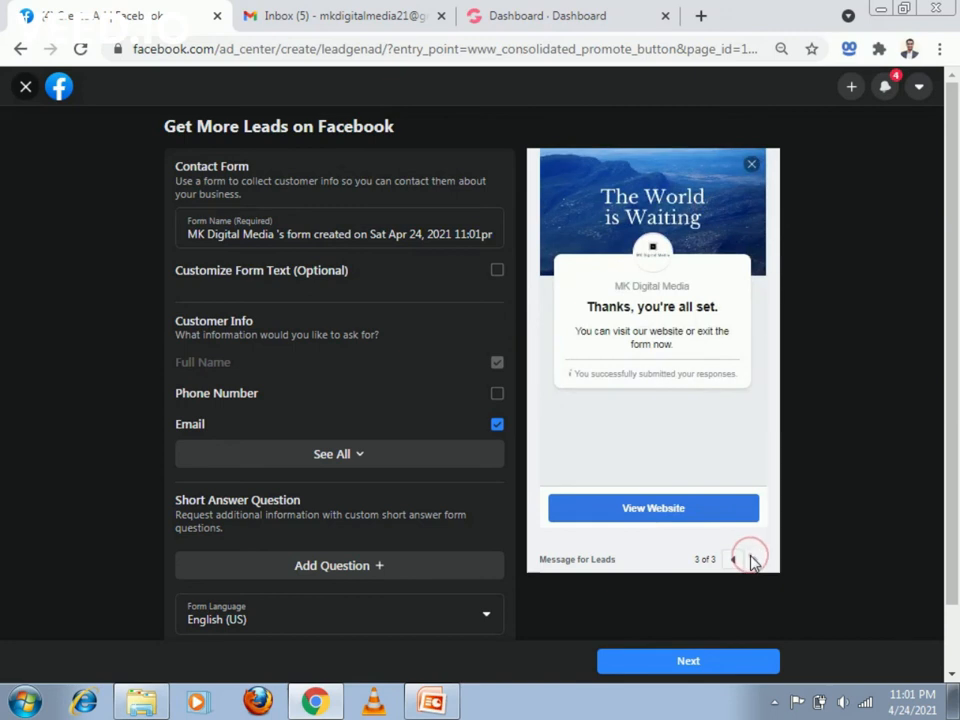
click(22, 92)
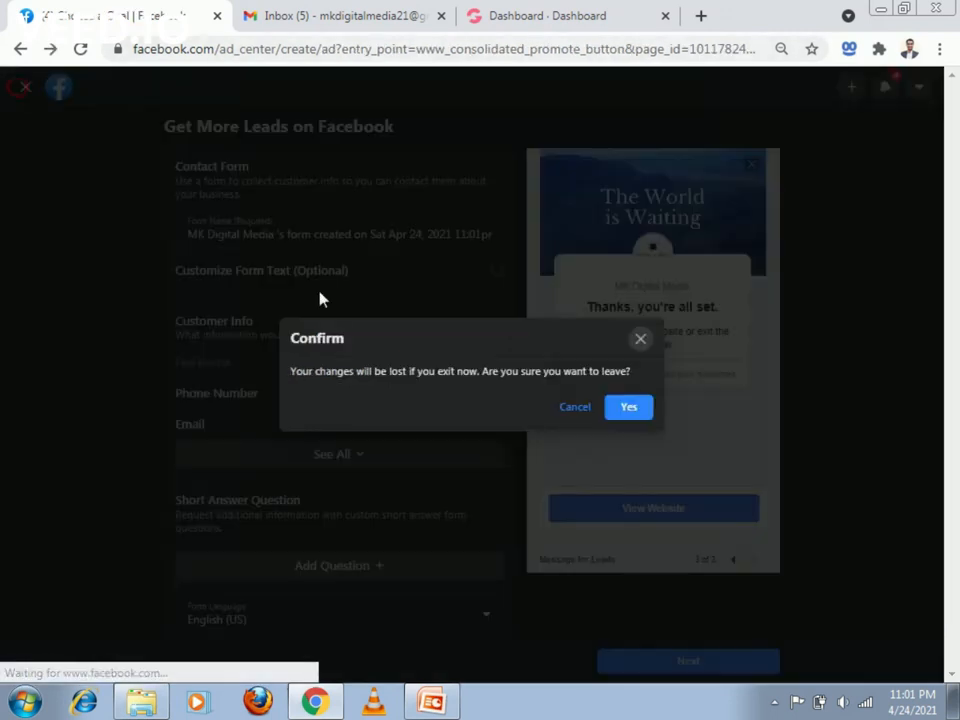
click(624, 408)
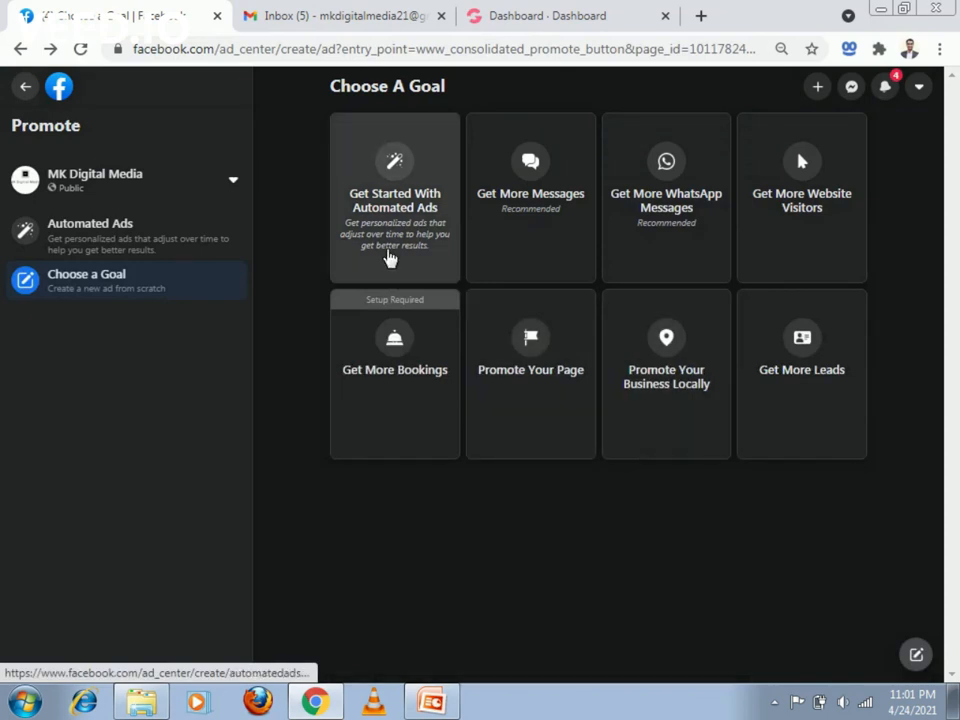